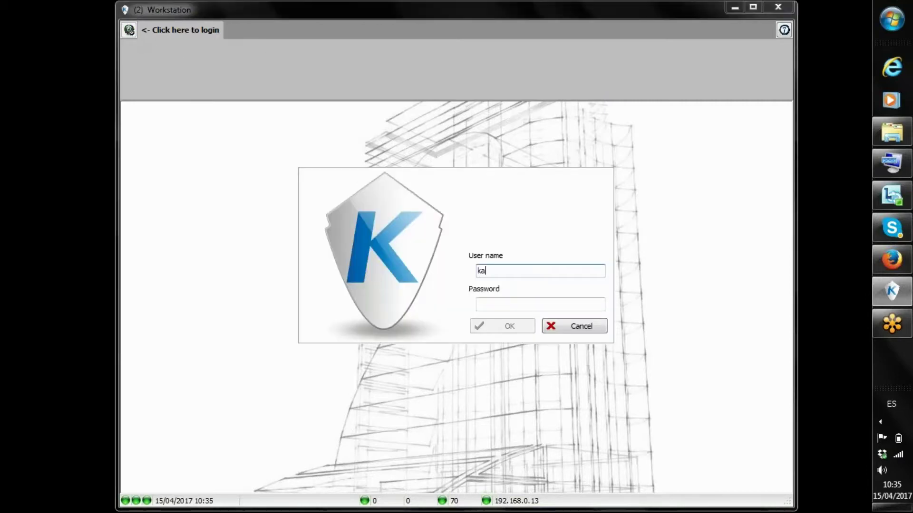
Sign in to EntraPass Workstation with the operator password
key(Tab)
text(kantech)
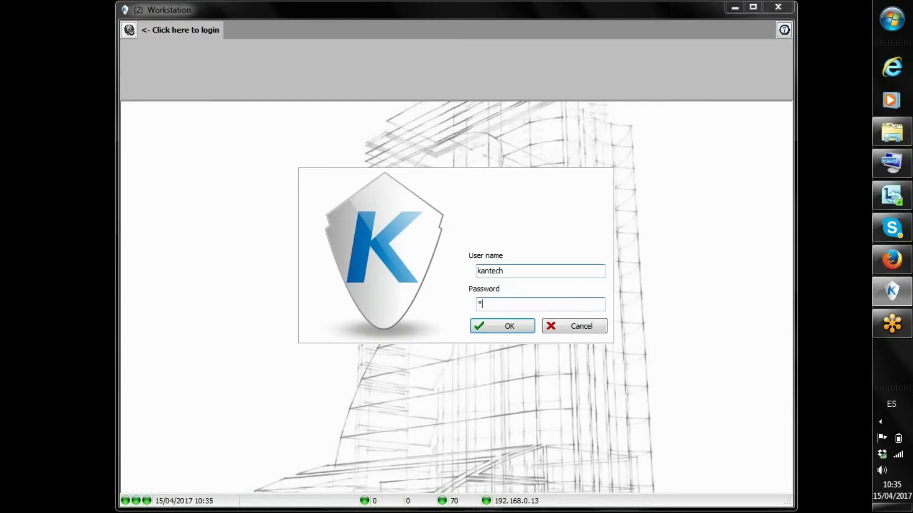
key(Return)
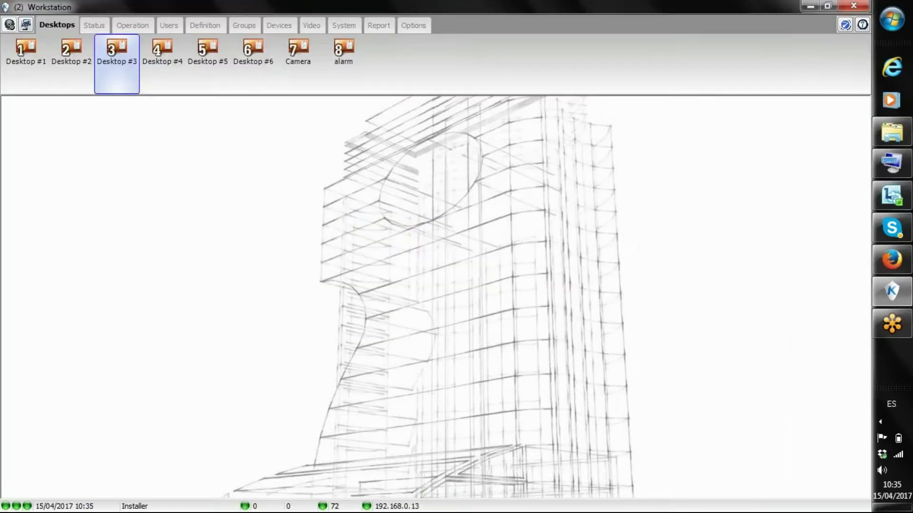
Review the KT-ES site under Devices > Site, then close it
click(270, 26)
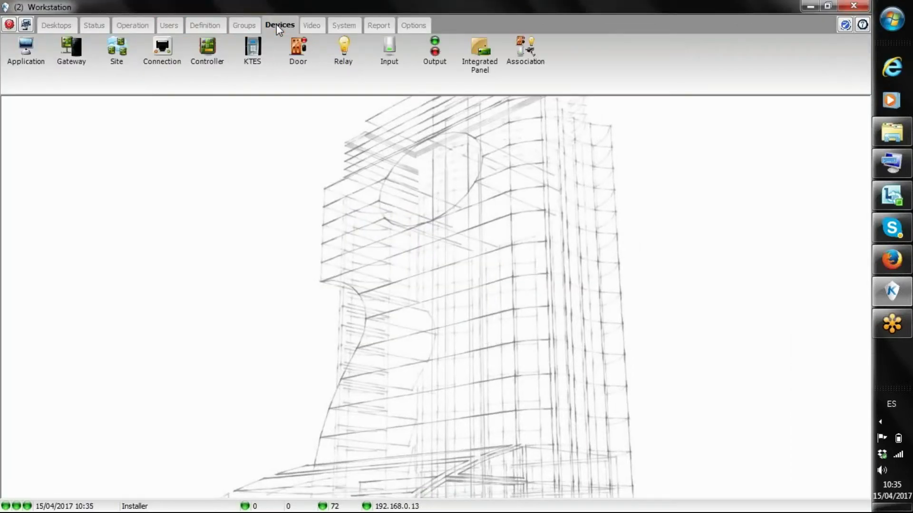
click(117, 52)
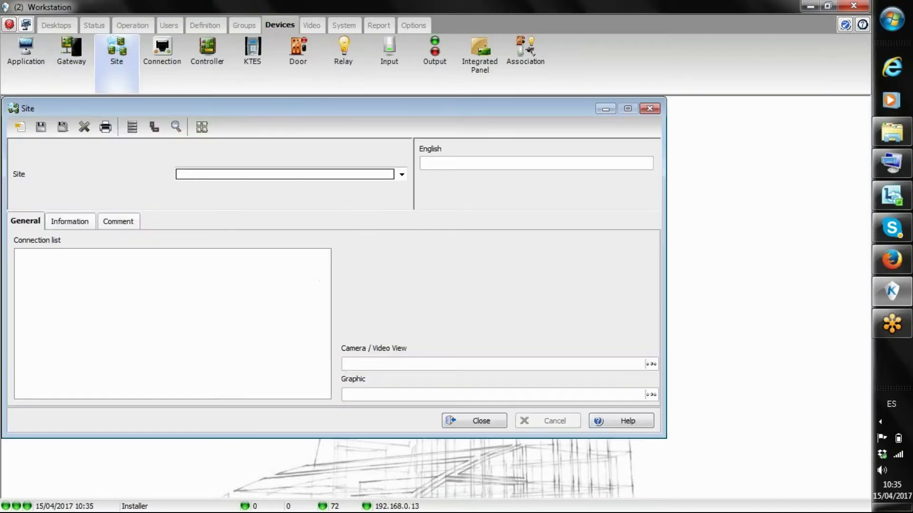
click(209, 172)
click(210, 187)
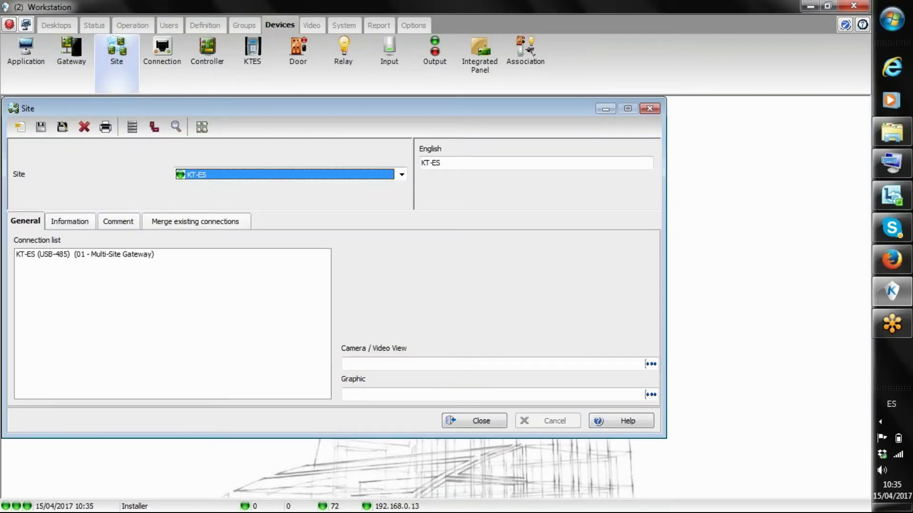
click(464, 420)
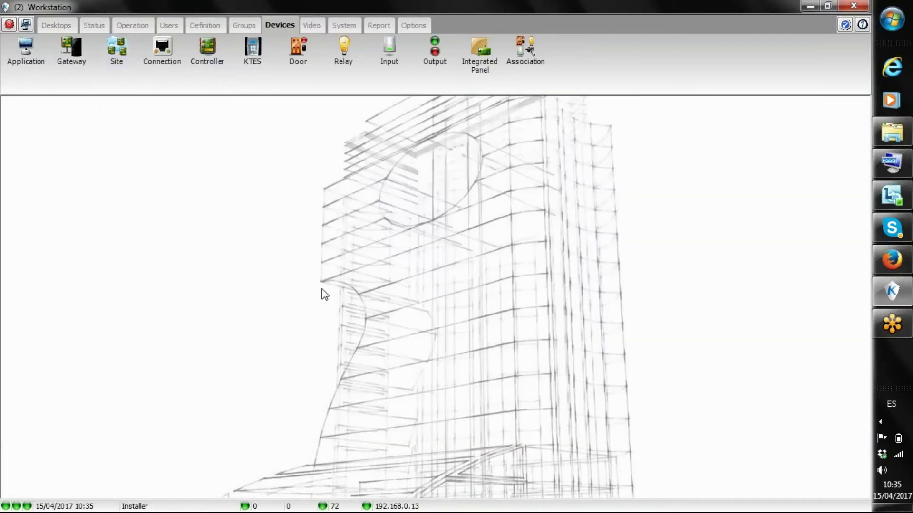
Check the KT-ES (USB-485) connection's RS-232 settings: COM port 3, 19200 baud
click(164, 83)
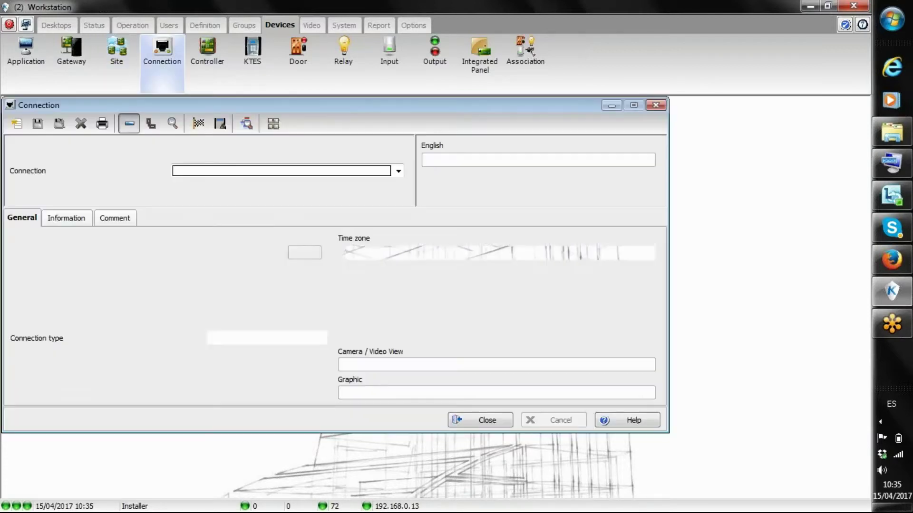
click(189, 177)
click(200, 185)
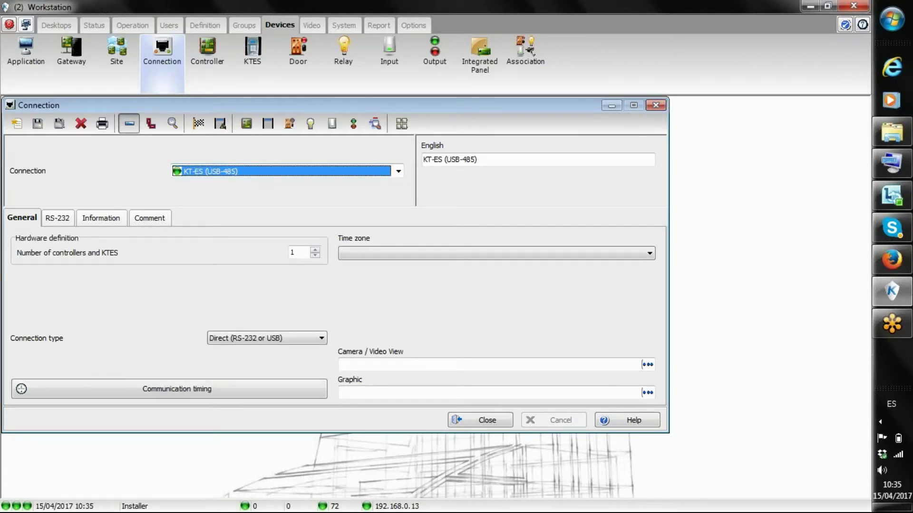
click(65, 219)
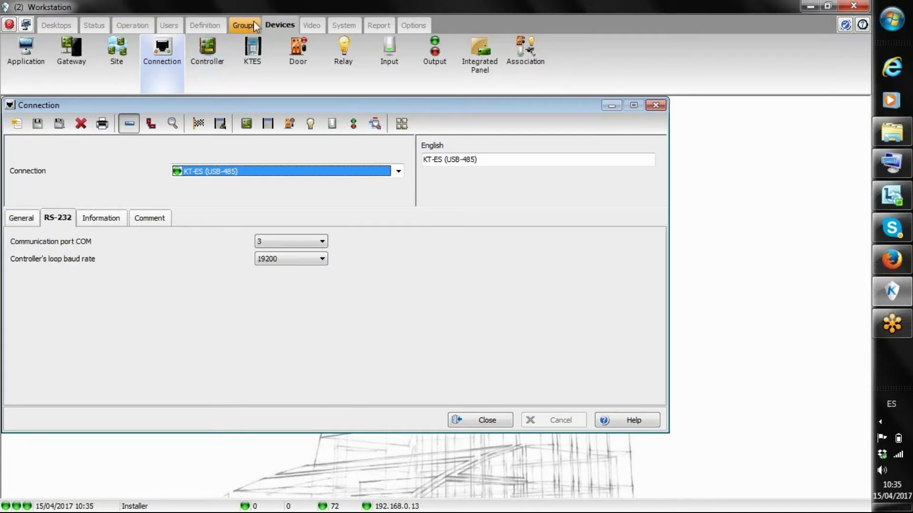
click(252, 55)
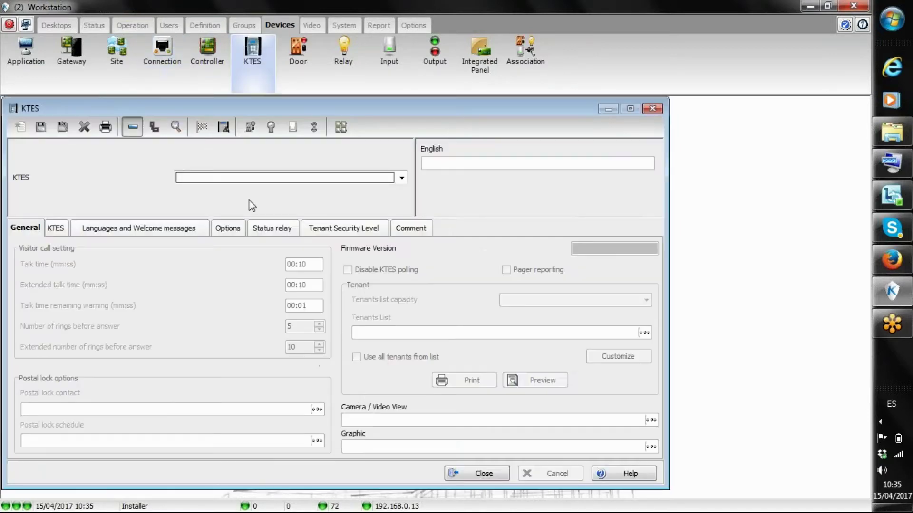
Set the (0001) KT-ES default language to English and enable French, saving each change
click(252, 177)
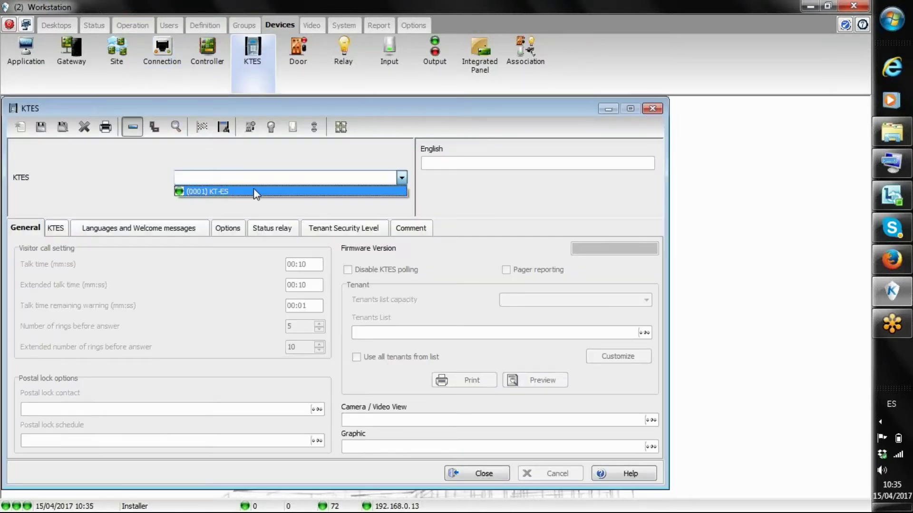
click(255, 193)
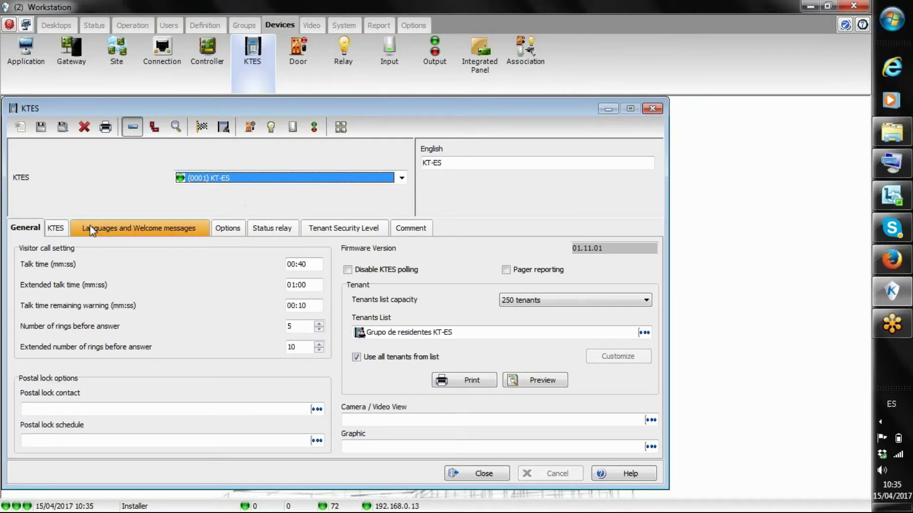
click(57, 230)
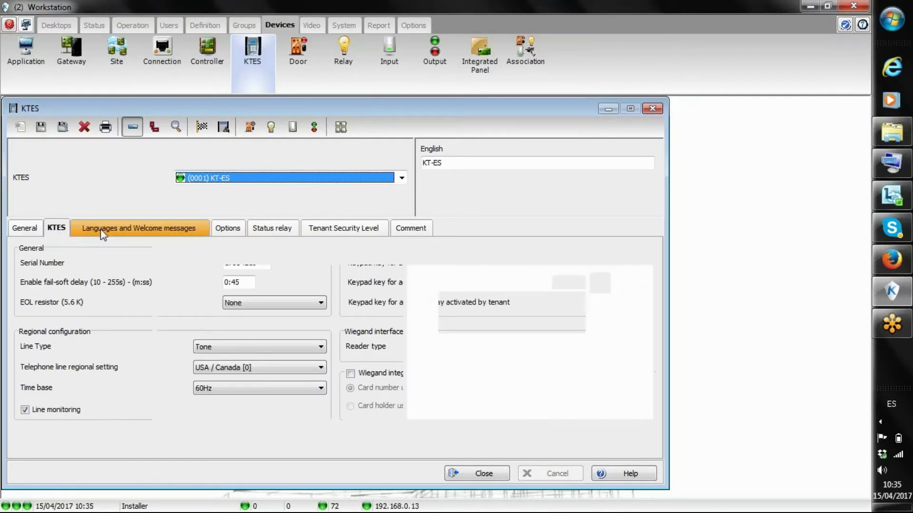
click(105, 229)
click(35, 369)
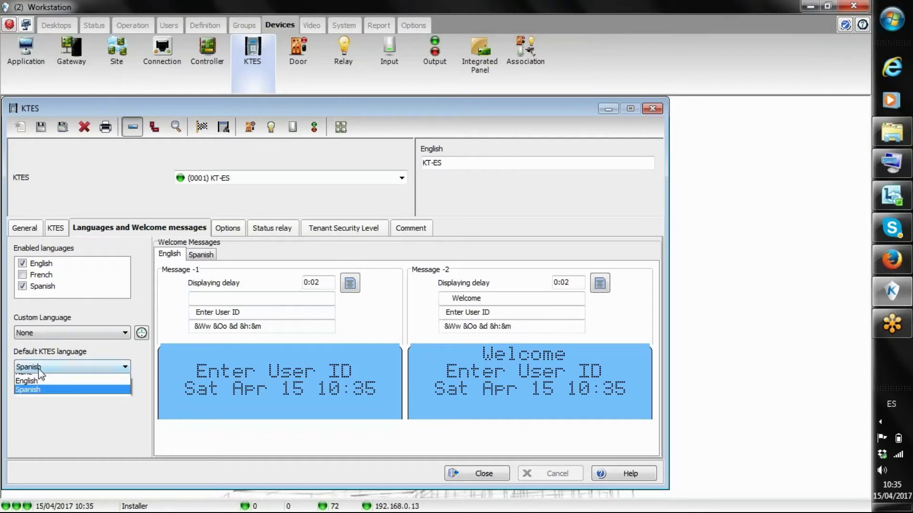
click(40, 386)
click(41, 127)
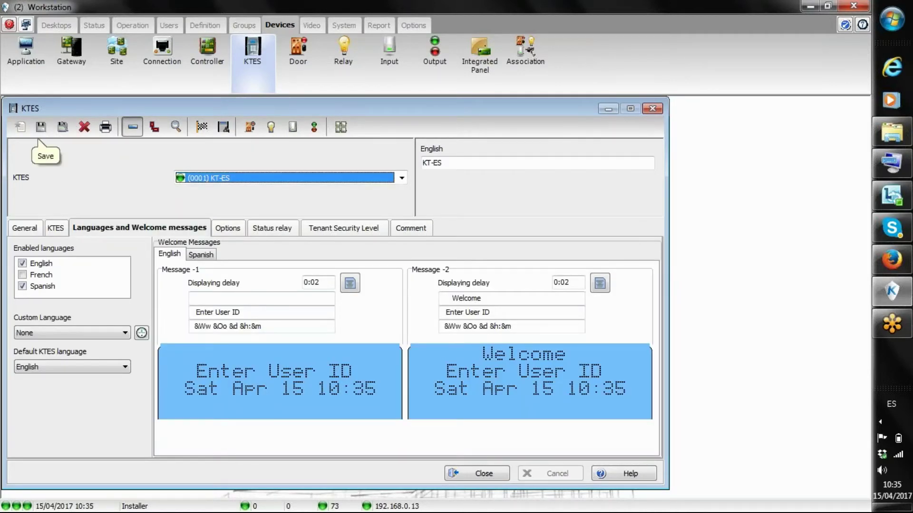
click(22, 275)
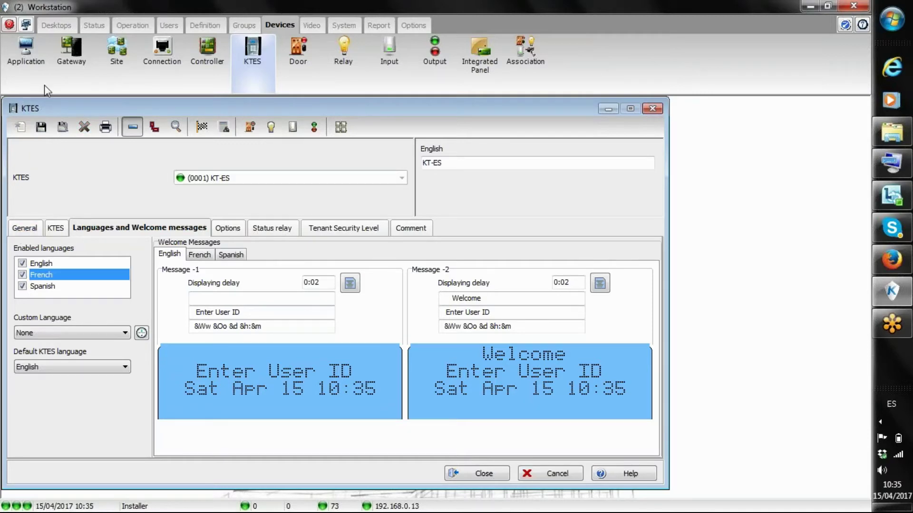
click(41, 127)
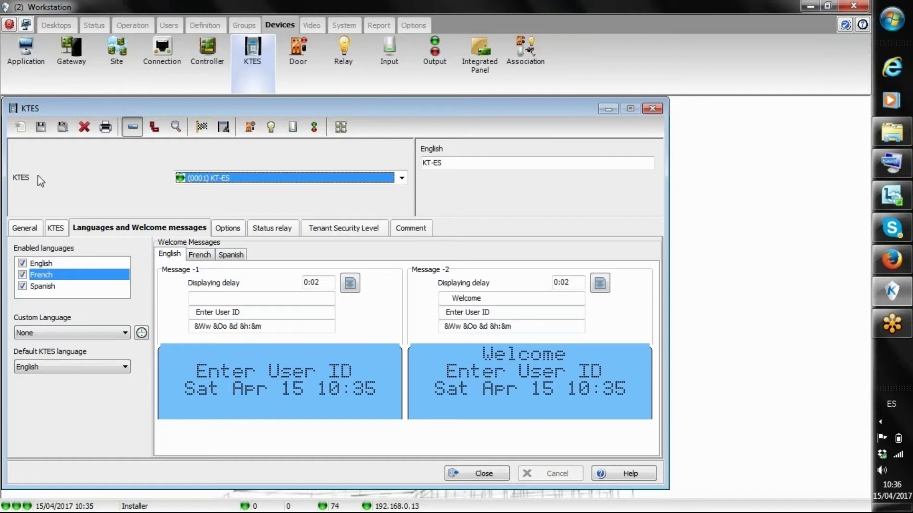
click(22, 230)
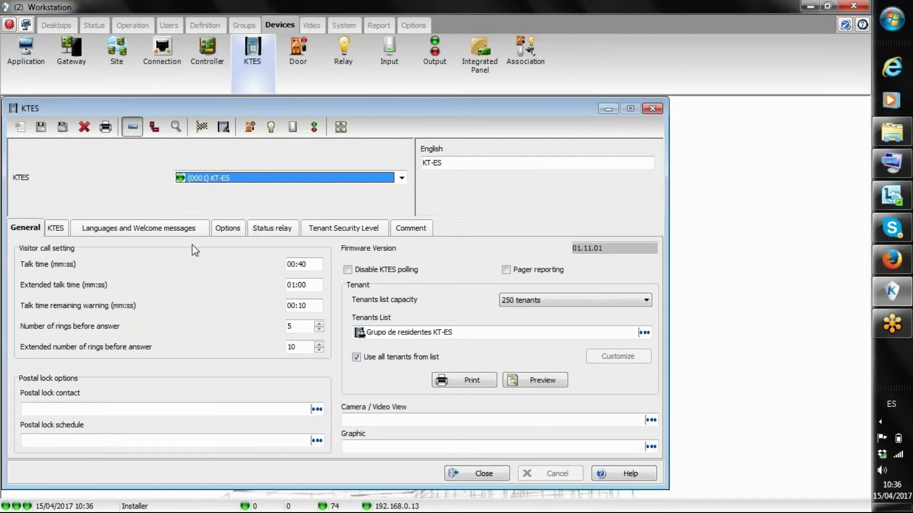
click(103, 229)
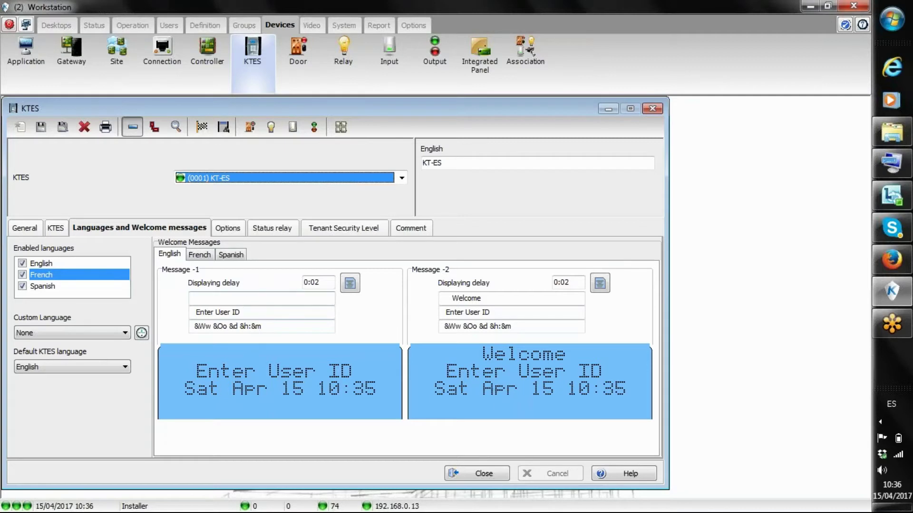
click(201, 257)
click(232, 256)
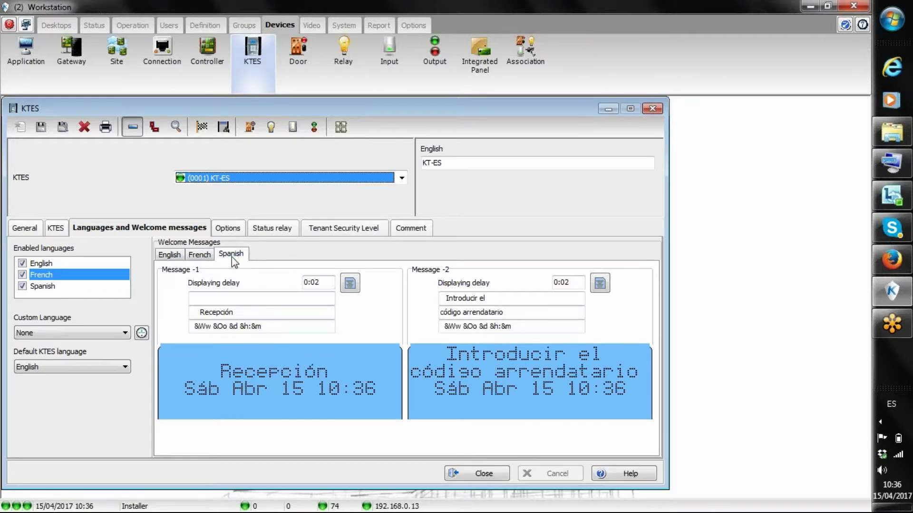
click(170, 256)
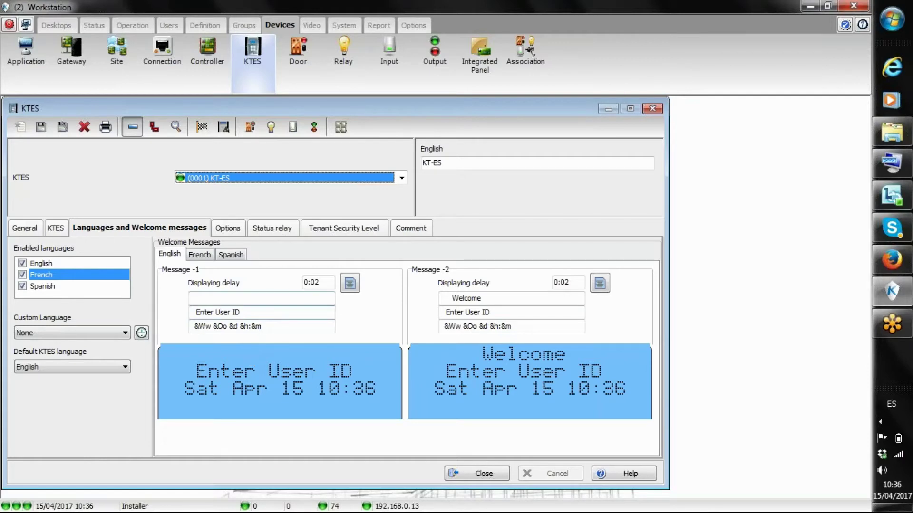
Review the KT-ES status relay and tenant security levels, then return to General settings
click(226, 232)
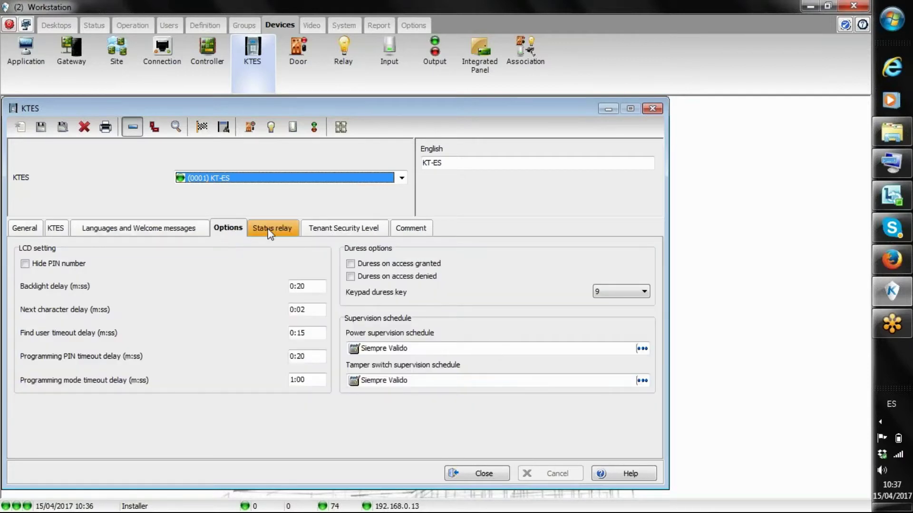
click(268, 232)
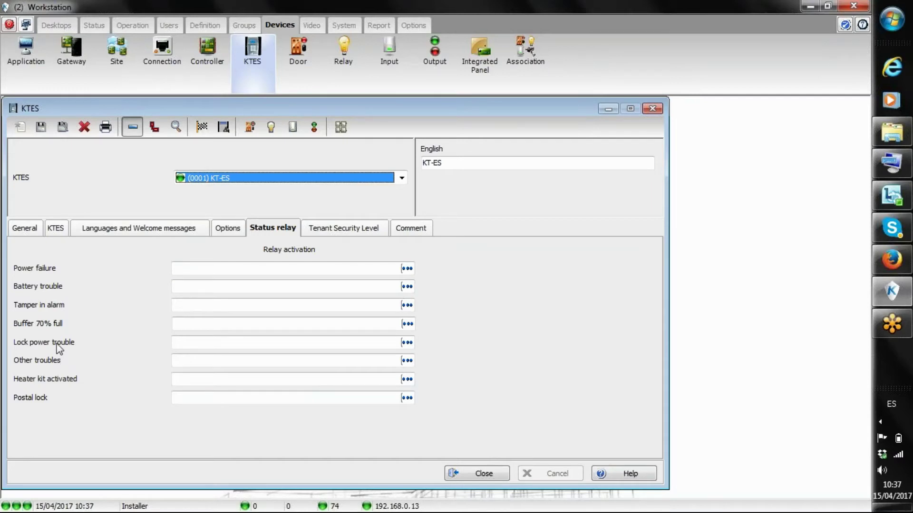
click(319, 228)
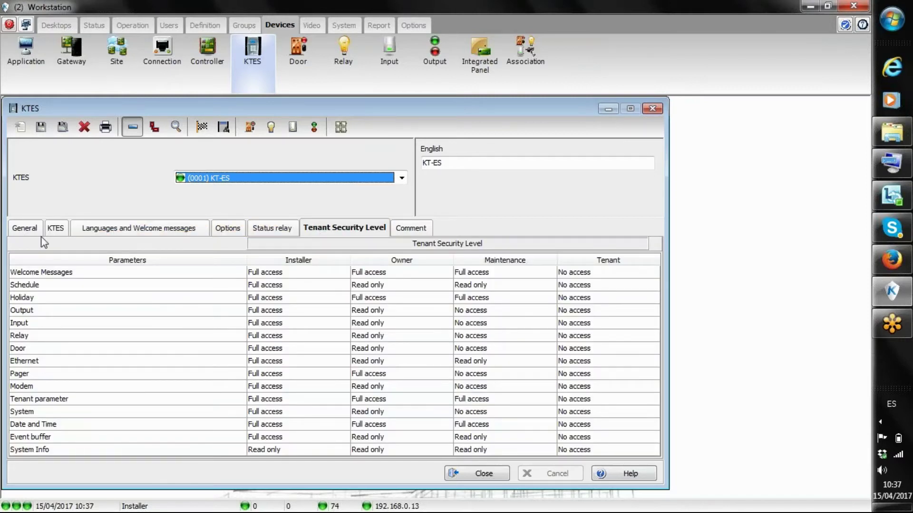
click(23, 231)
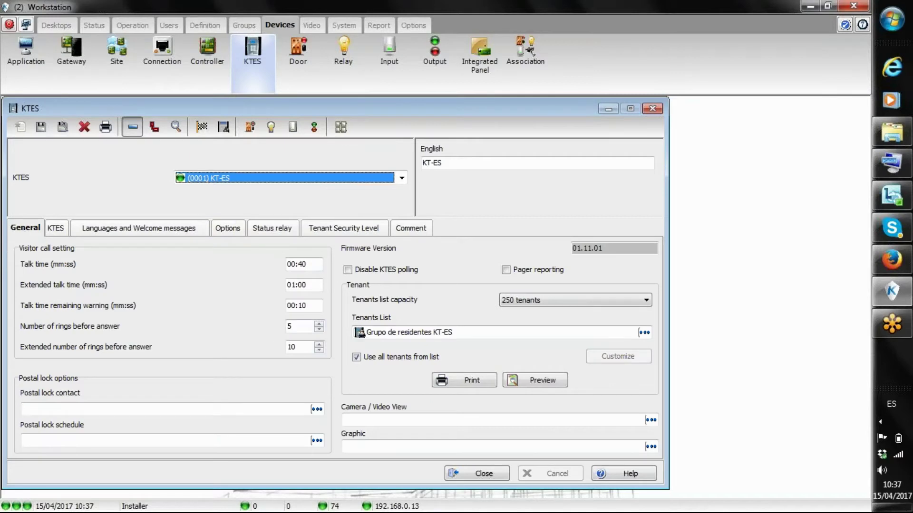
Edit the KT-ES tenants list and browse the second, third and fifth tenants' details
right_click(416, 330)
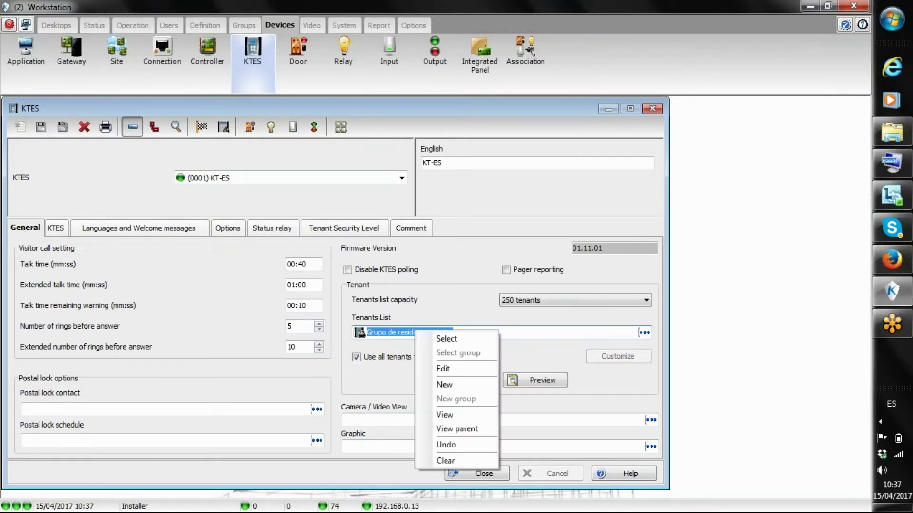
click(454, 370)
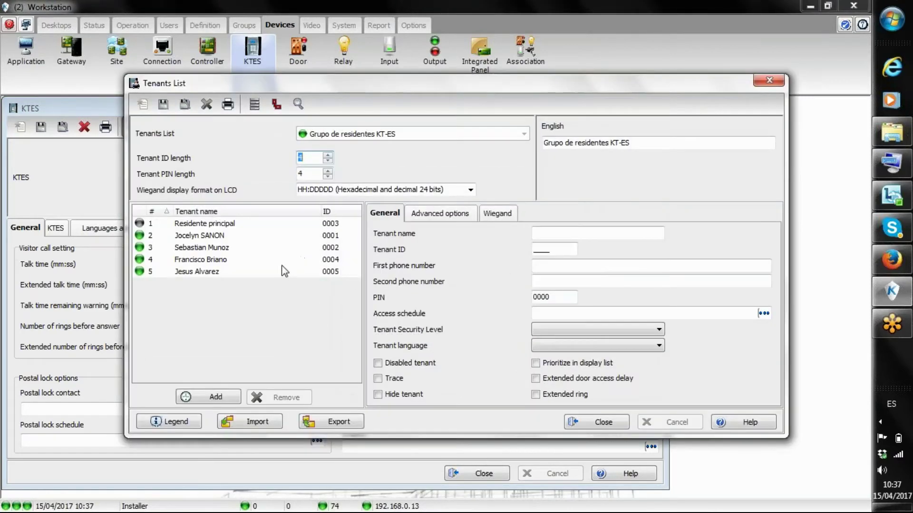
click(200, 236)
click(202, 247)
click(210, 271)
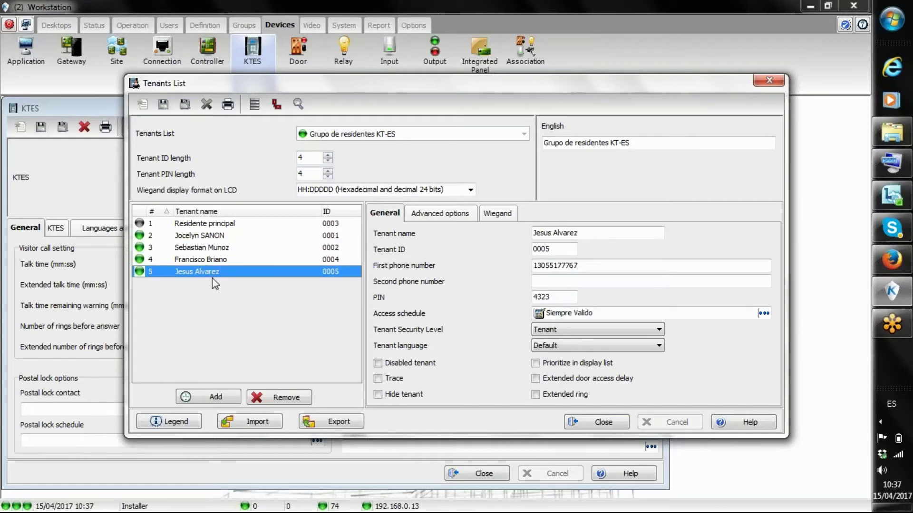
click(215, 237)
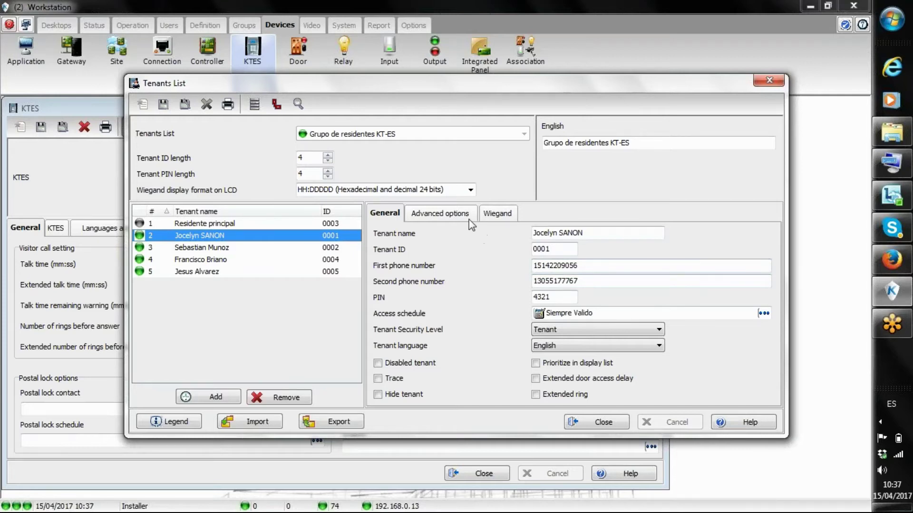
Review each tenant's Wiegand card settings, then close the tenants list and KTES window
click(498, 215)
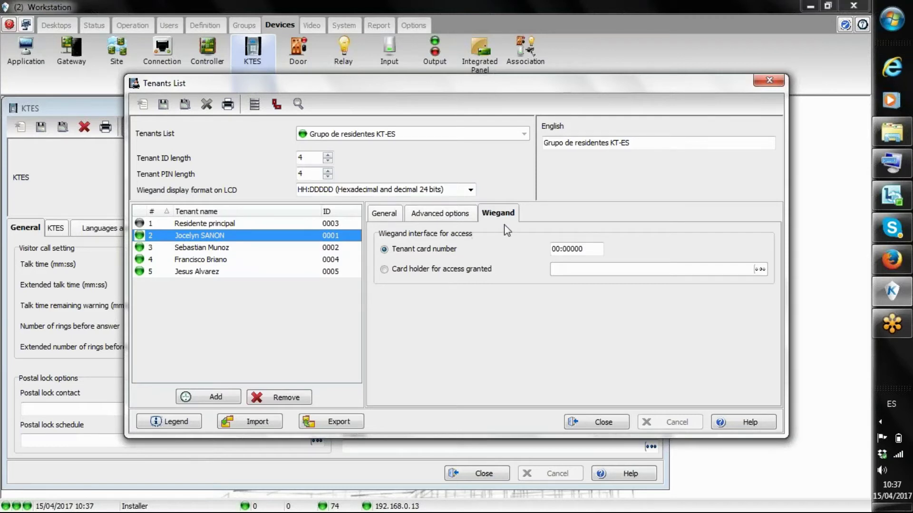
click(569, 248)
click(237, 248)
click(222, 262)
click(224, 274)
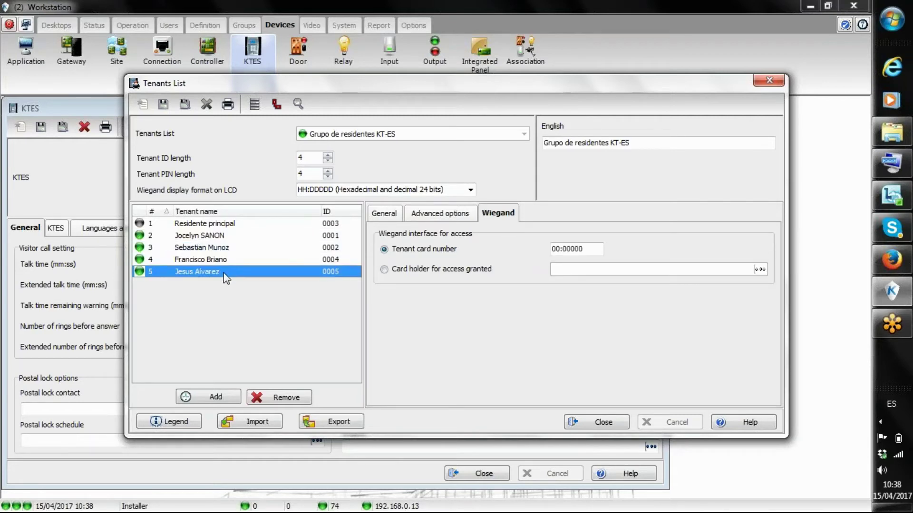
click(577, 424)
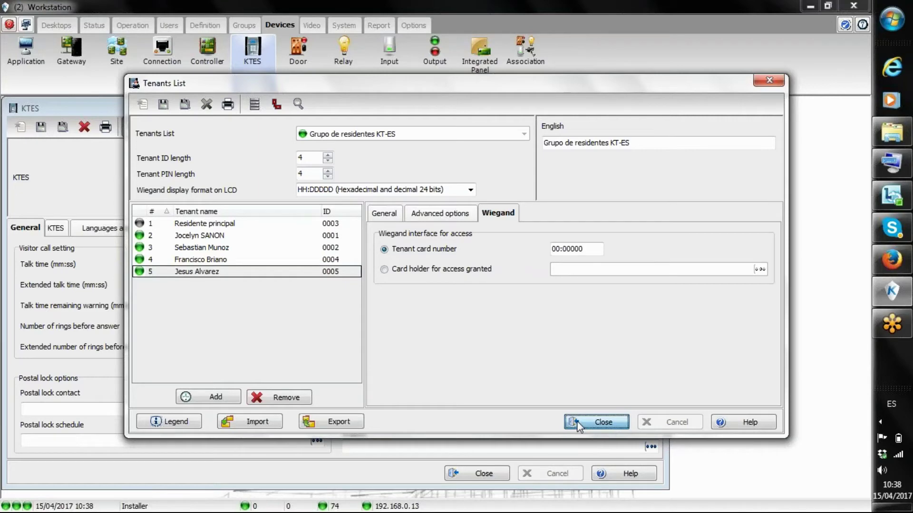
click(478, 476)
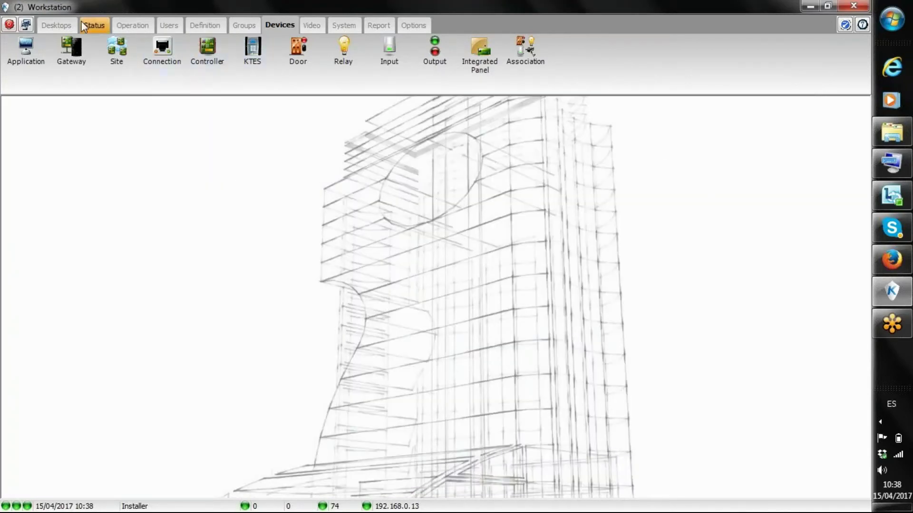
Open the Camera desktop and select the 11:39:56, 11:39:58 and 11:40:01 alarm messages
click(65, 28)
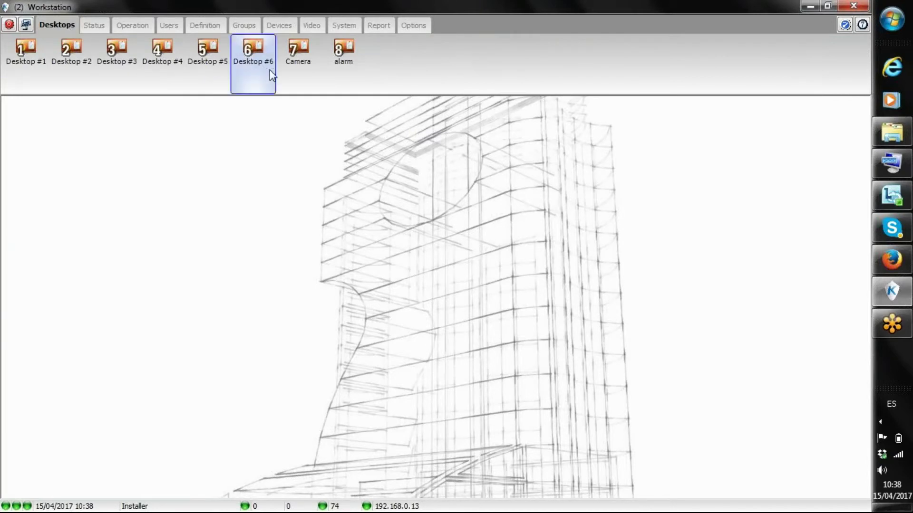
click(302, 64)
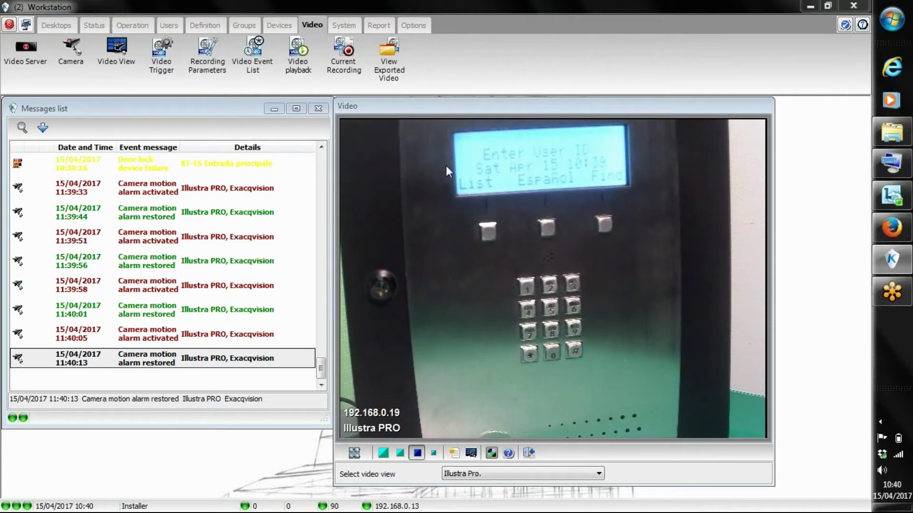
click(148, 259)
click(151, 288)
click(156, 314)
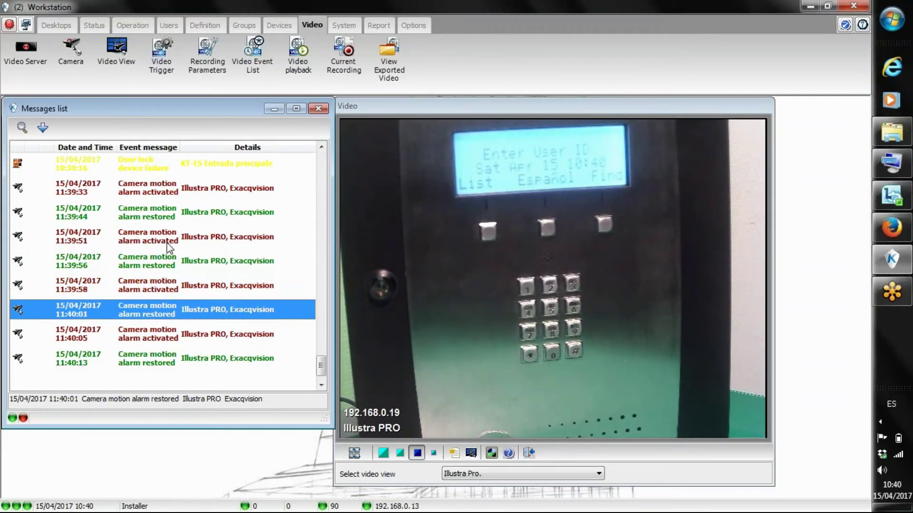
Enable Bypass DVR messages on the Exacqvision video server and save it
click(21, 51)
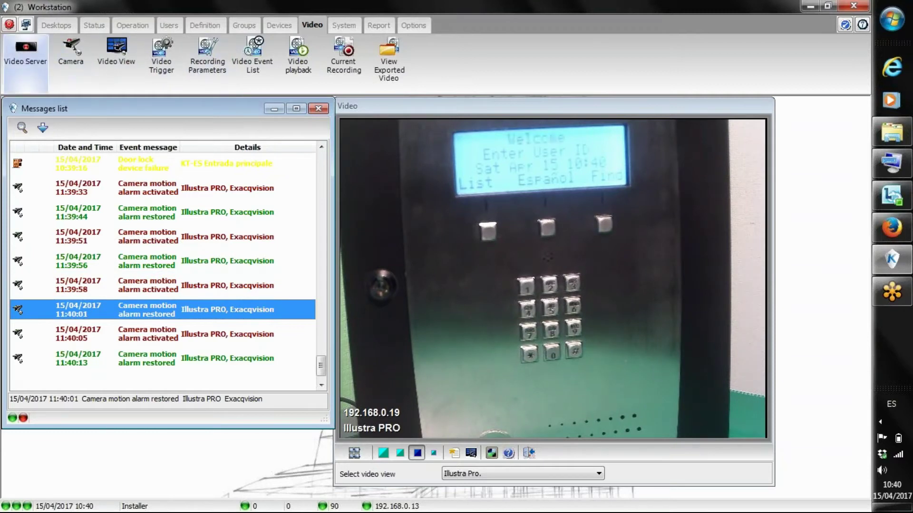
click(235, 172)
click(235, 186)
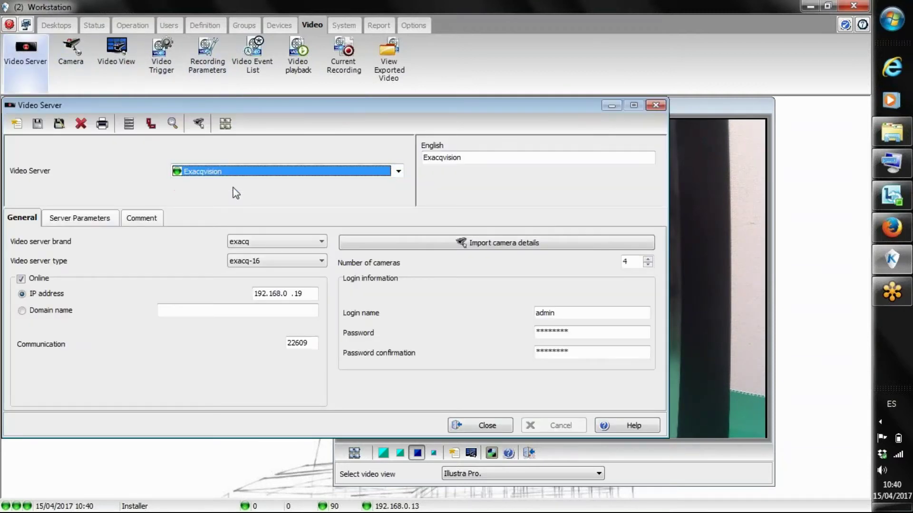
click(79, 218)
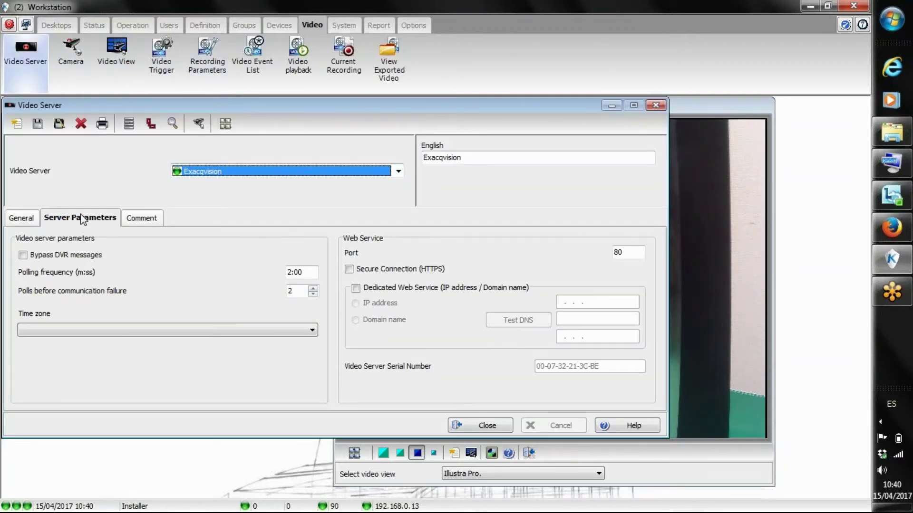
click(23, 255)
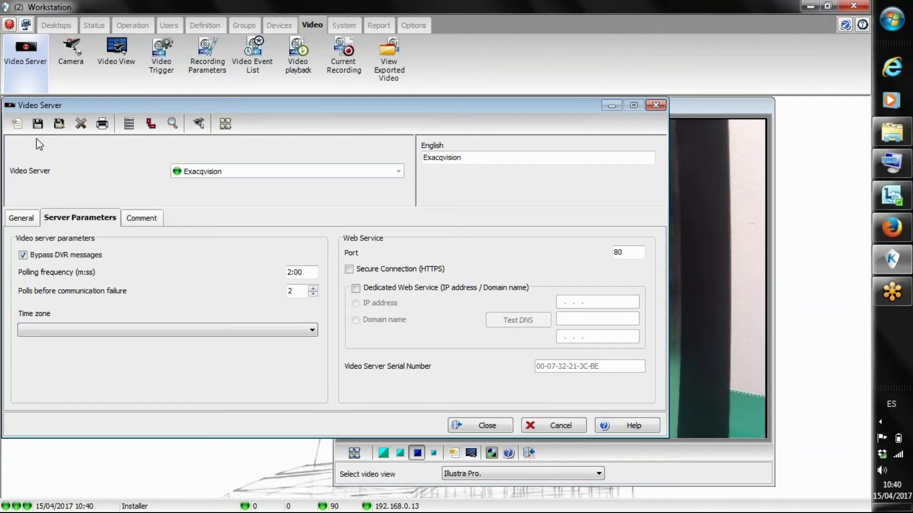
click(38, 124)
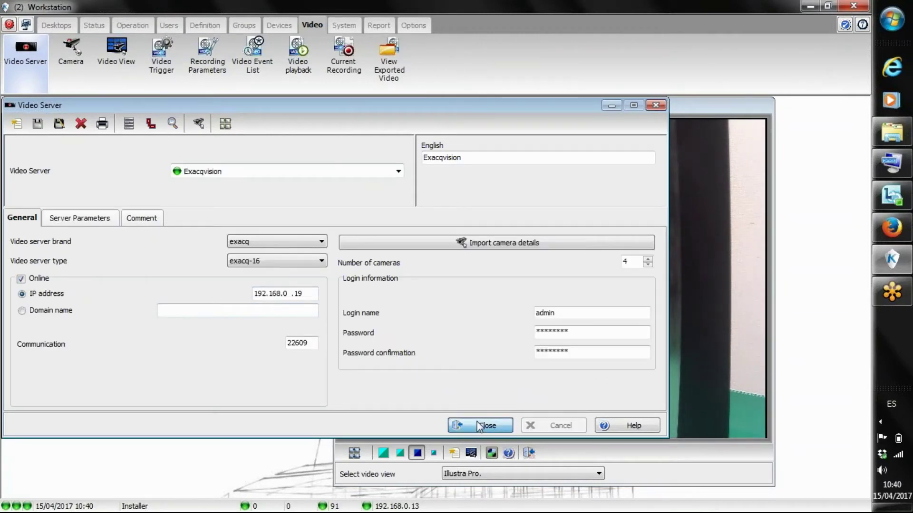
click(480, 425)
Delete all entries from the messages list, confirming with Yes
right_click(113, 242)
click(142, 247)
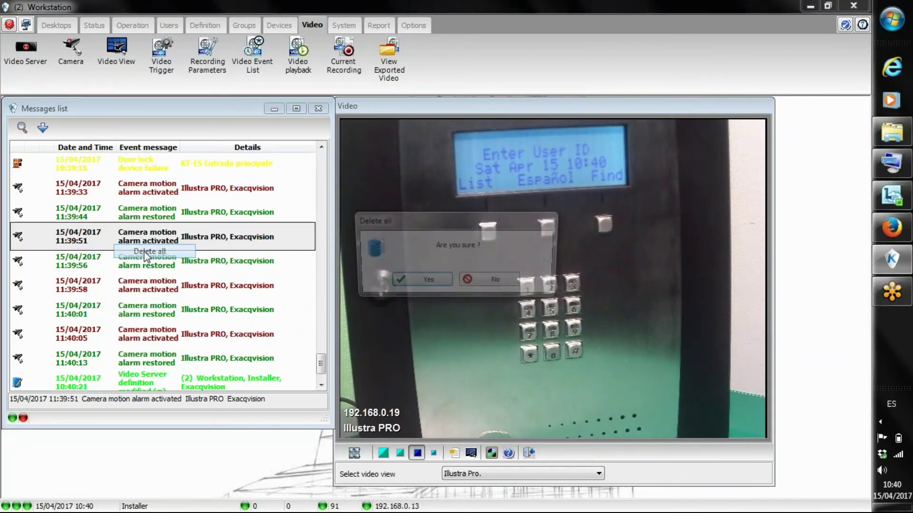
click(405, 283)
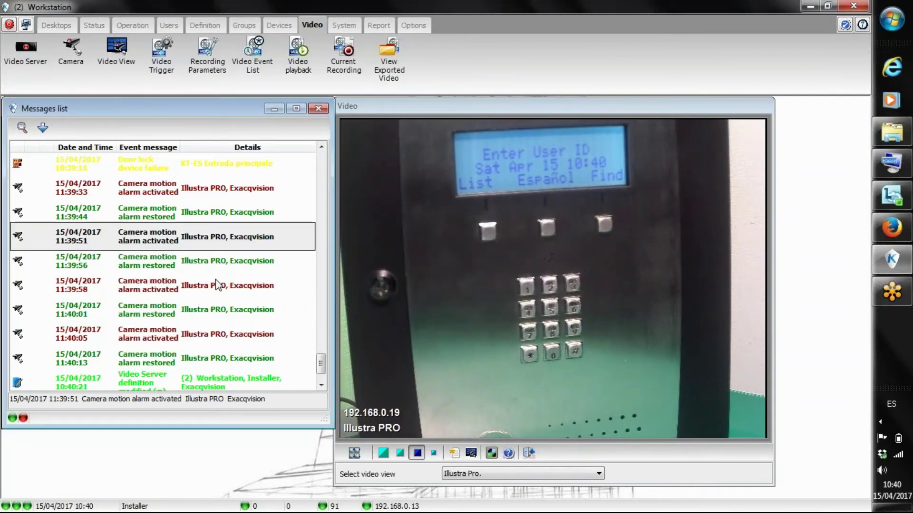